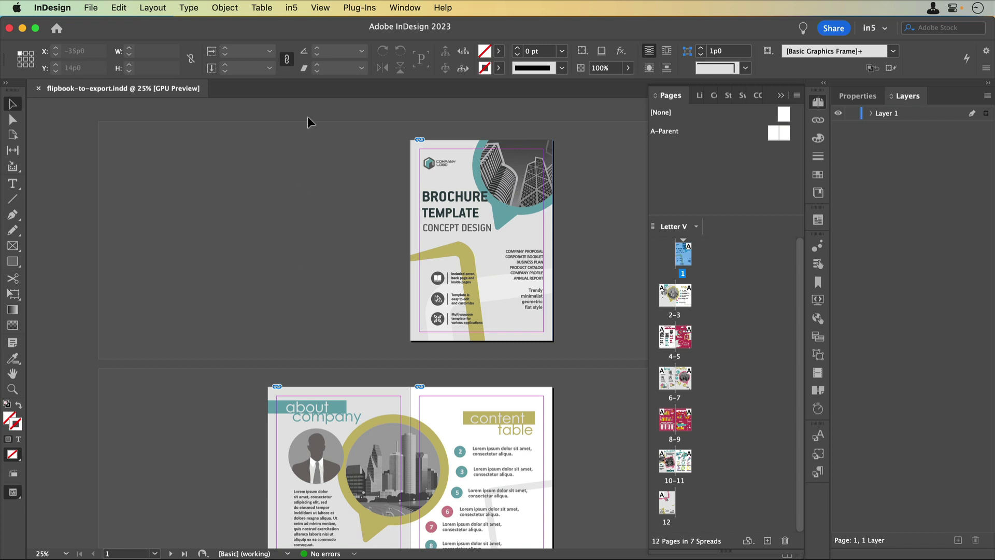
Launch the in5 Easy Export Wizard from the in5 menu
{"action": "left_click", "coordinate": [294, 9]}
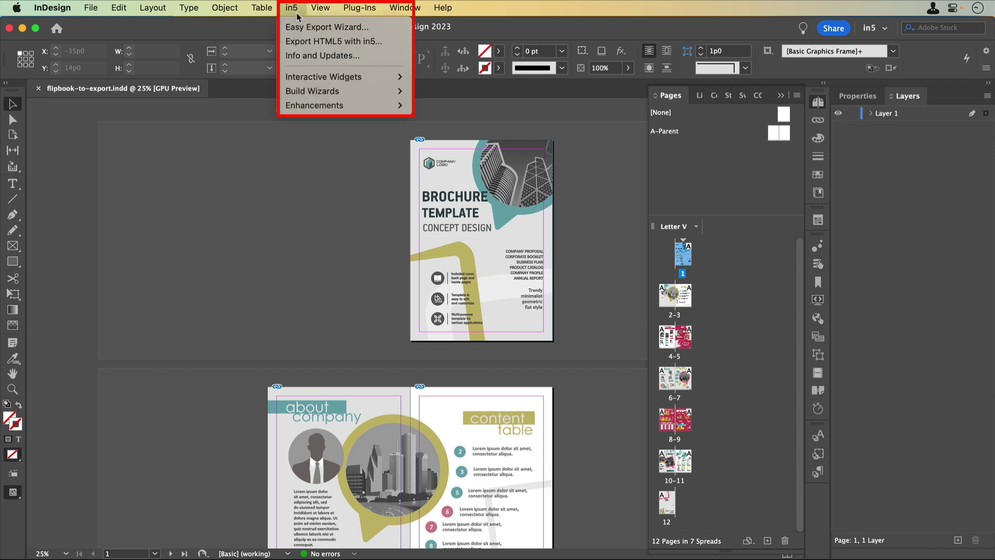
{"action": "left_click", "coordinate": [300, 26]}
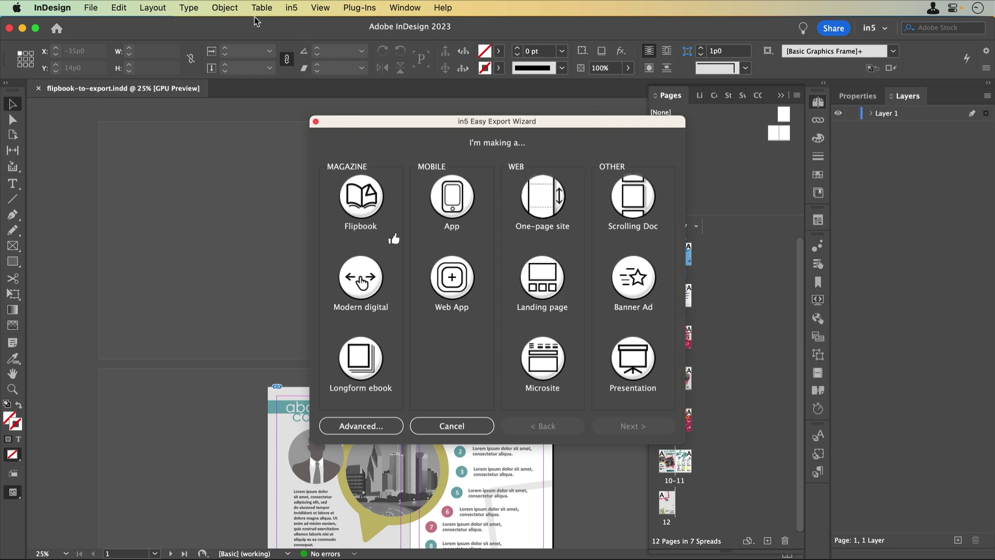
Choose Flipbook as the output type and set text appearance to Pixel perfect
{"action": "left_click", "coordinate": [344, 191]}
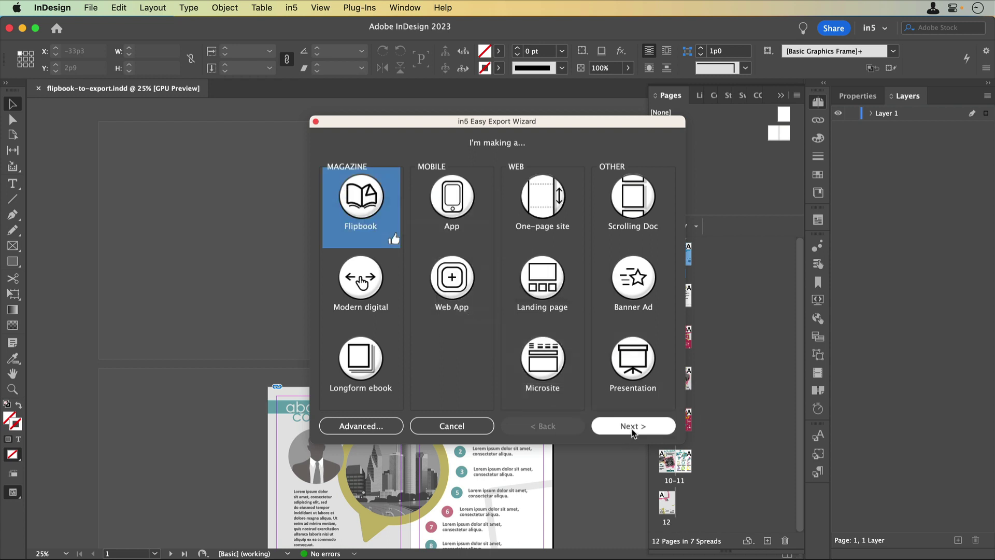
{"action": "left_click", "coordinate": [633, 435]}
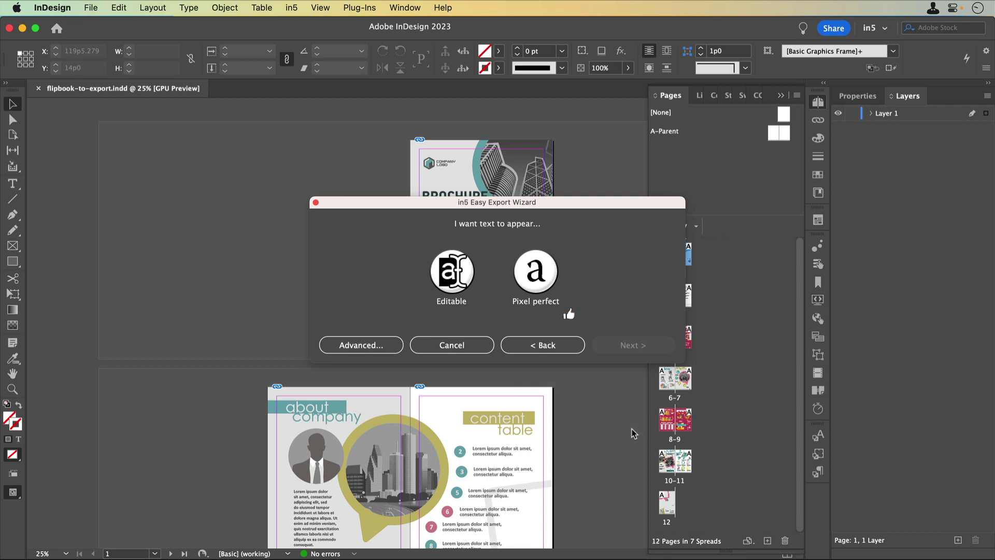
{"action": "left_click", "coordinate": [471, 304]}
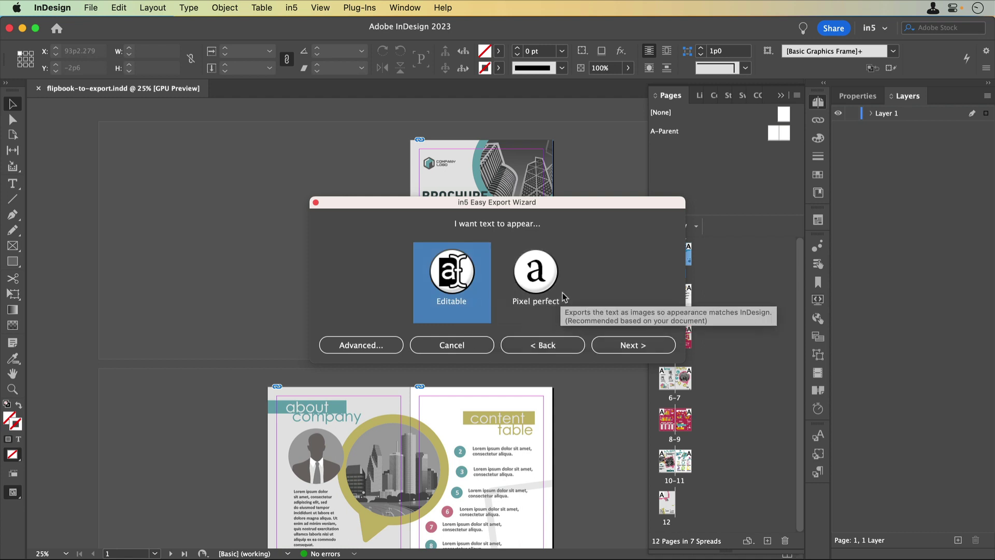
{"action": "left_click", "coordinate": [562, 297]}
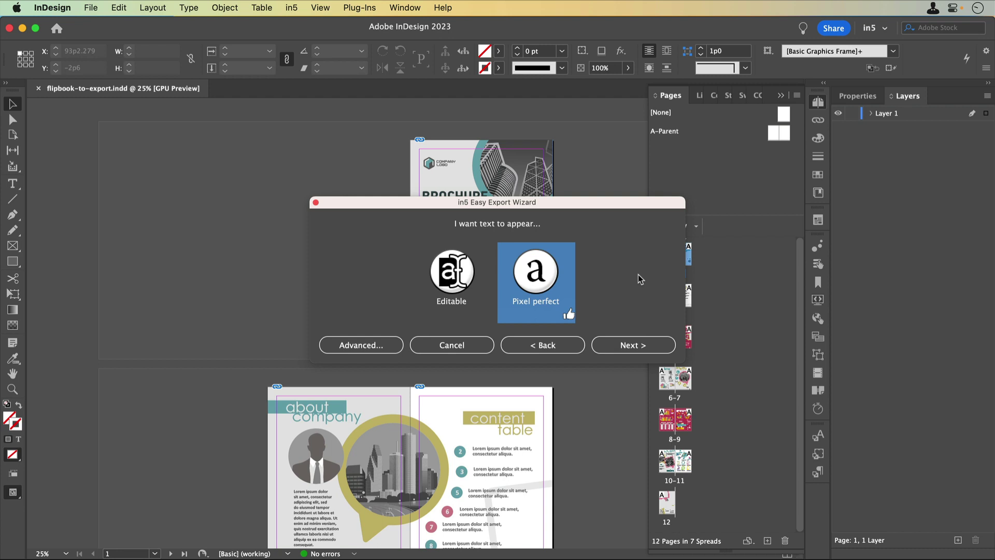
Go from the wizard to the full Export HTML5 with in5 dialog via Advanced
{"action": "left_click", "coordinate": [386, 347]}
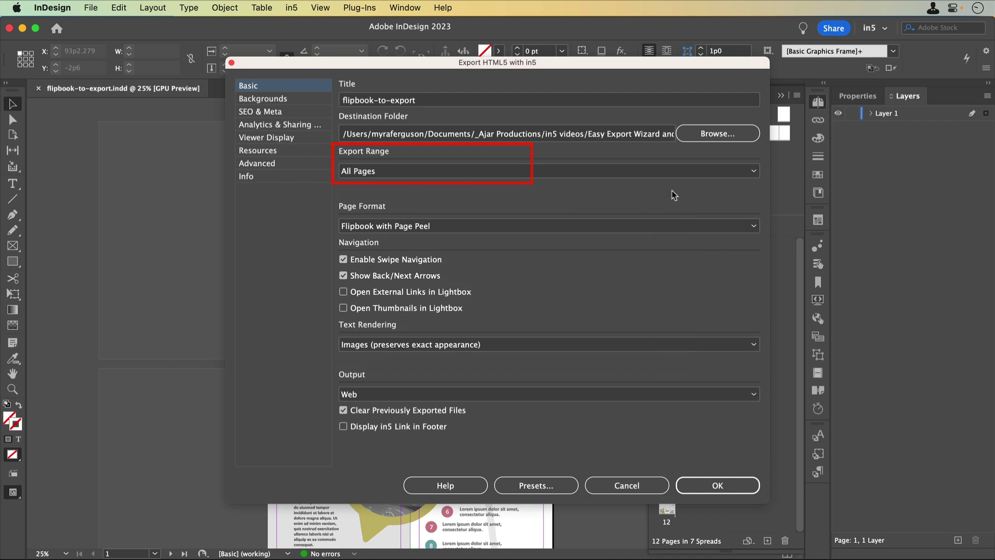
{"action": "left_click", "coordinate": [690, 173]}
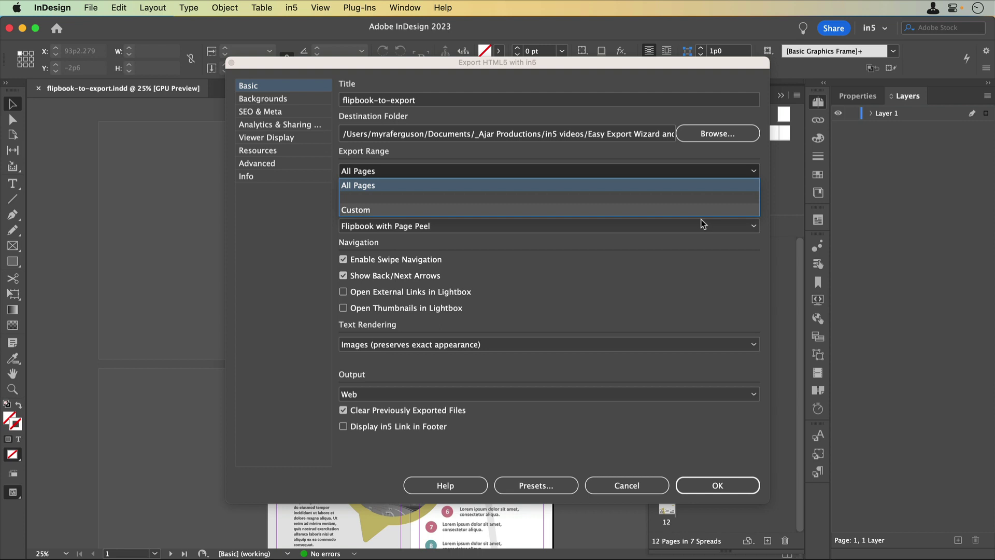
{"action": "left_click", "coordinate": [720, 241]}
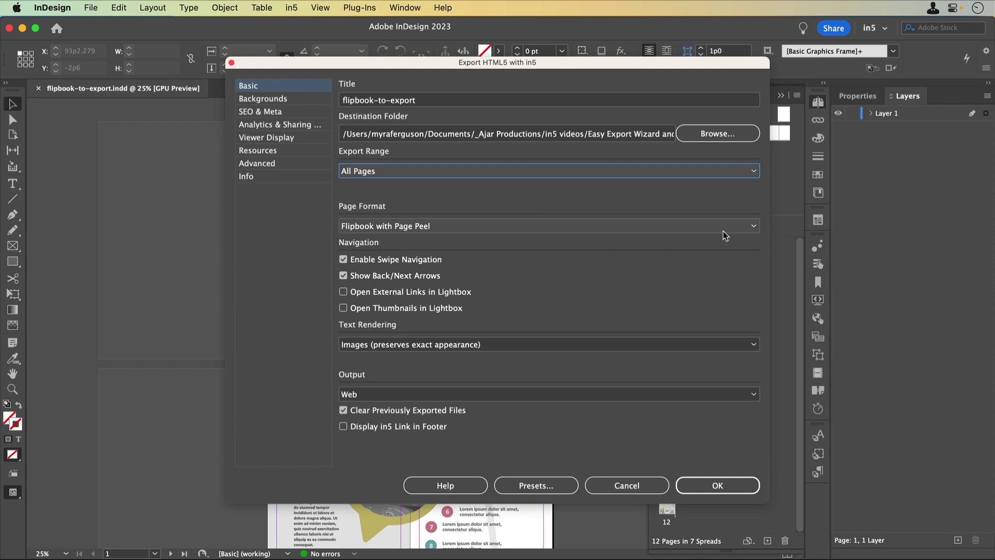
{"action": "left_click", "coordinate": [723, 231]}
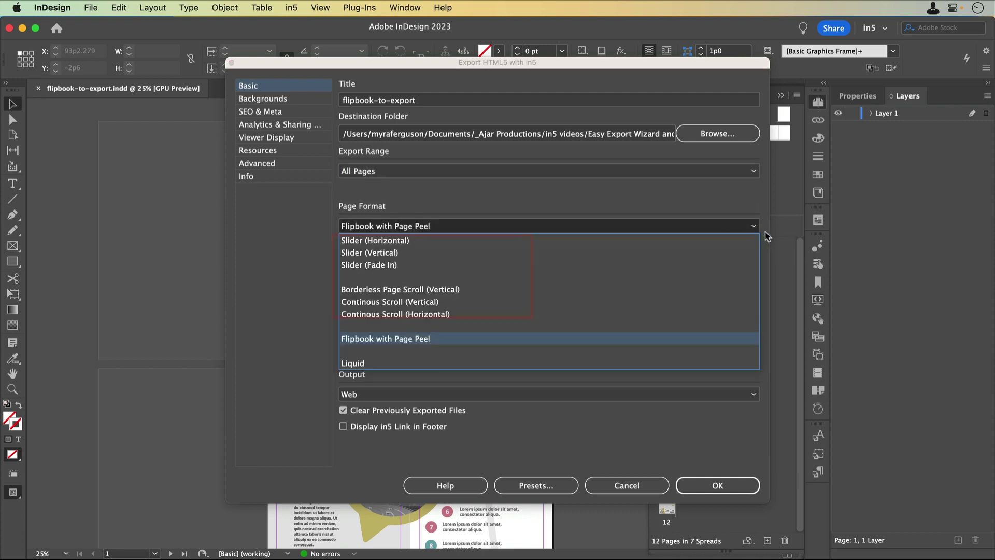
{"action": "left_click", "coordinate": [765, 234]}
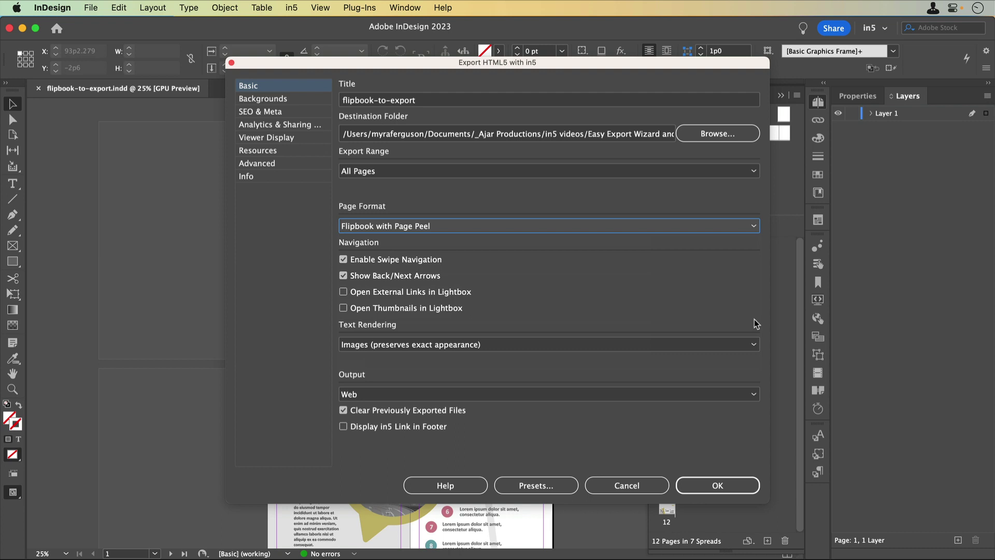
{"action": "left_click", "coordinate": [755, 345]}
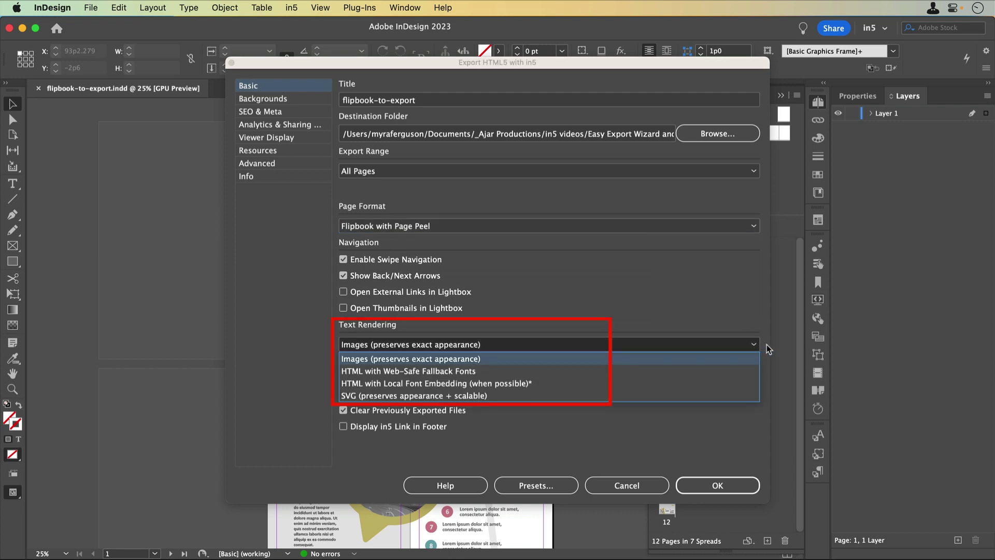
{"action": "left_click", "coordinate": [767, 344]}
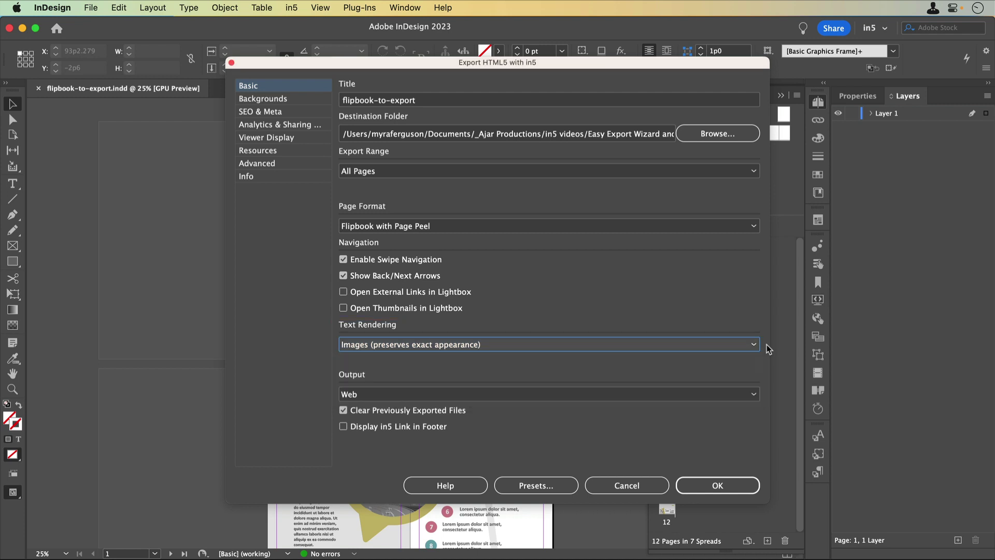
{"action": "left_click", "coordinate": [753, 396]}
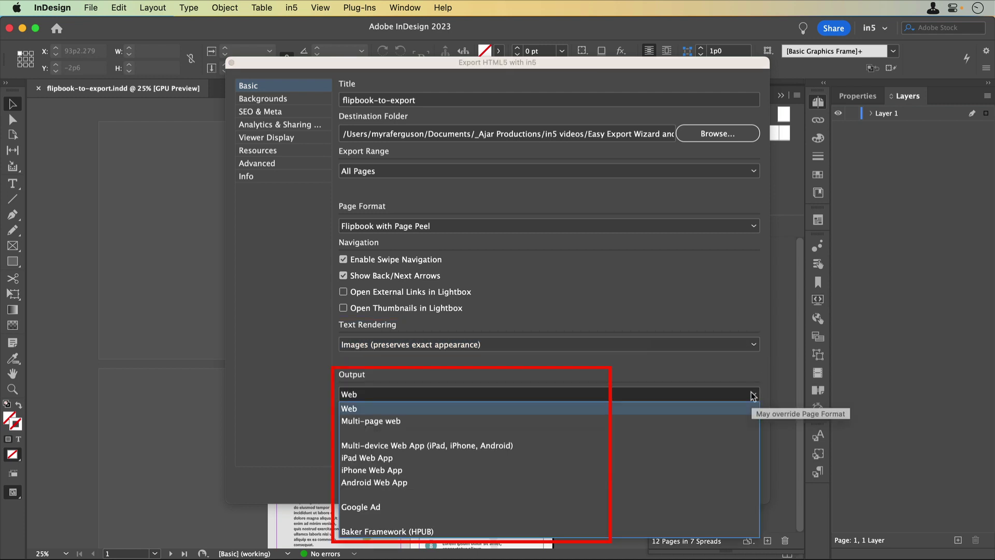
{"action": "left_click", "coordinate": [755, 368]}
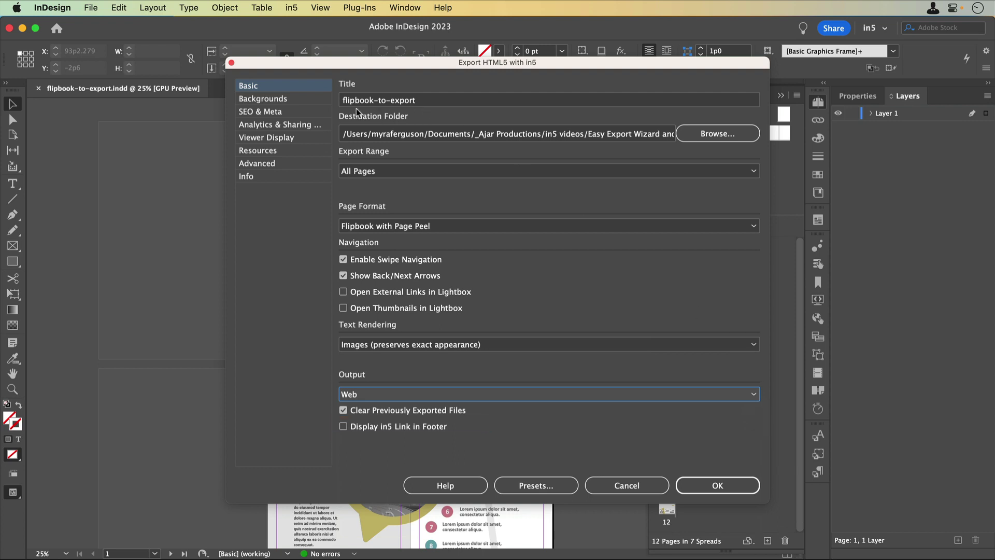
Show the Backgrounds settings with Default background color and Paper page color
{"action": "left_click", "coordinate": [279, 100]}
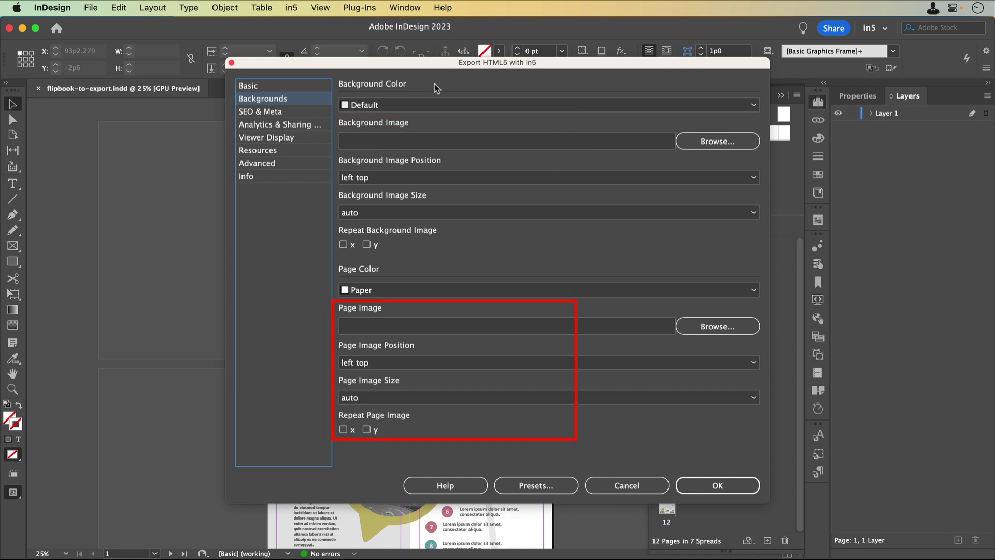
Show the SEO & Meta settings with Book URL book://flipbooktoexport
{"action": "left_click", "coordinate": [287, 113]}
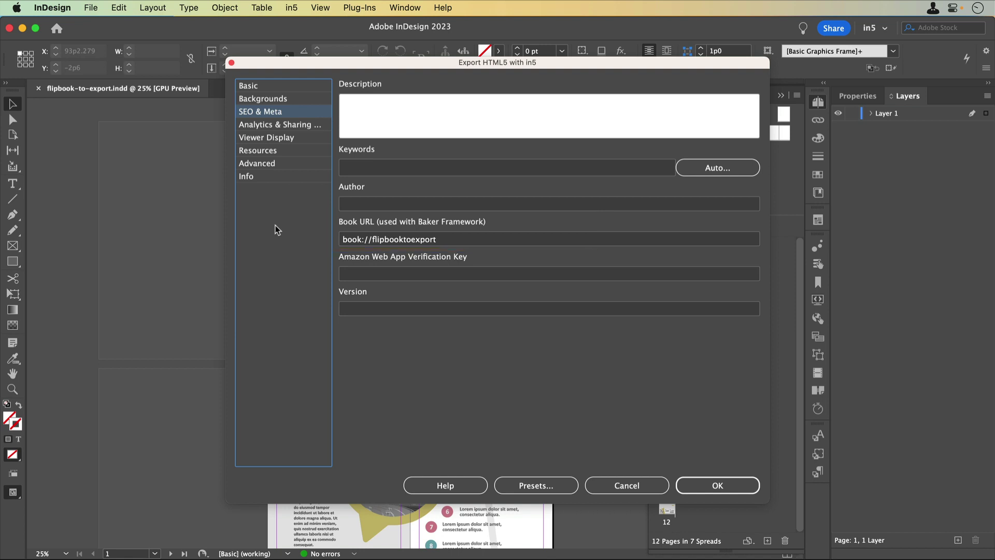
Show Analytics & Sharing and keep the sharing widget position on the right
{"action": "left_click", "coordinate": [296, 125]}
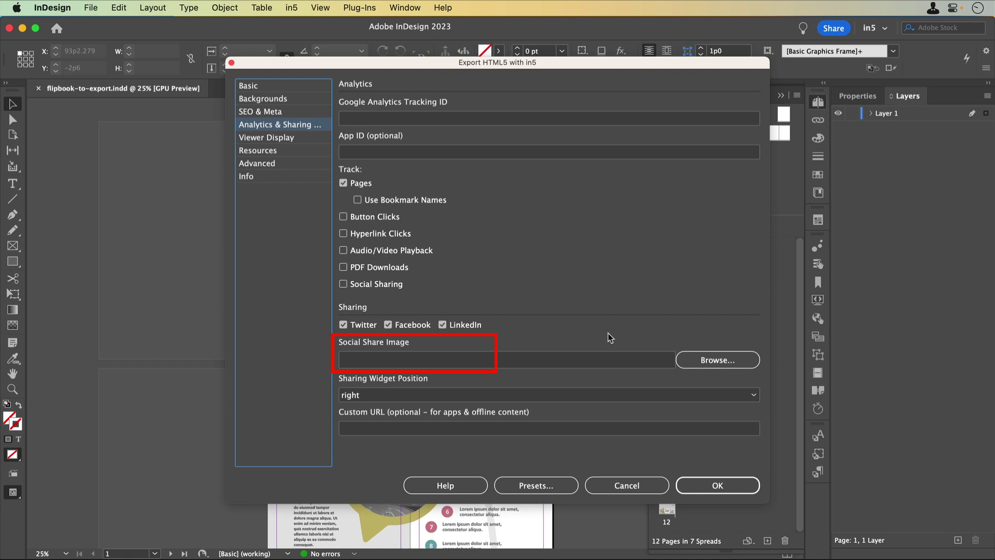
{"action": "left_click", "coordinate": [654, 396]}
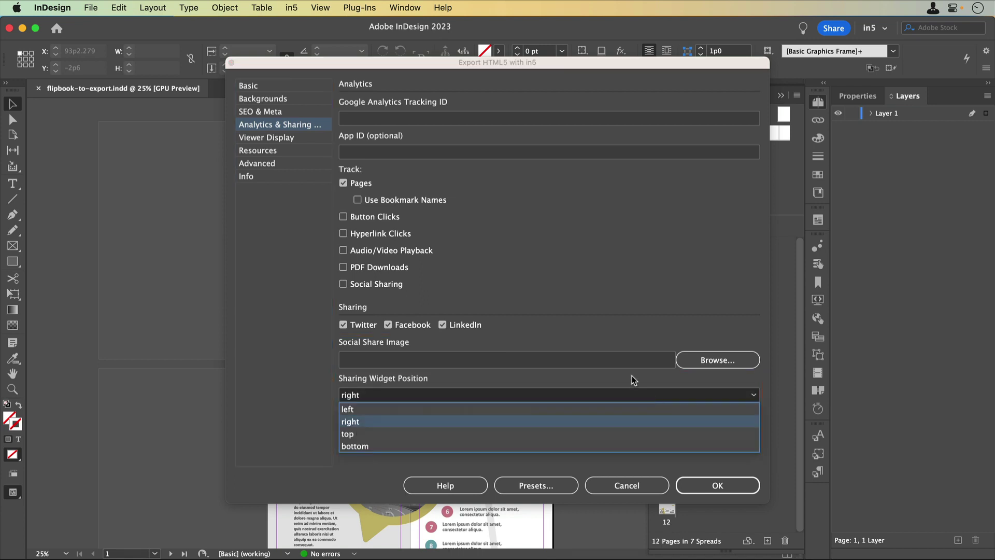
{"action": "left_click", "coordinate": [633, 380]}
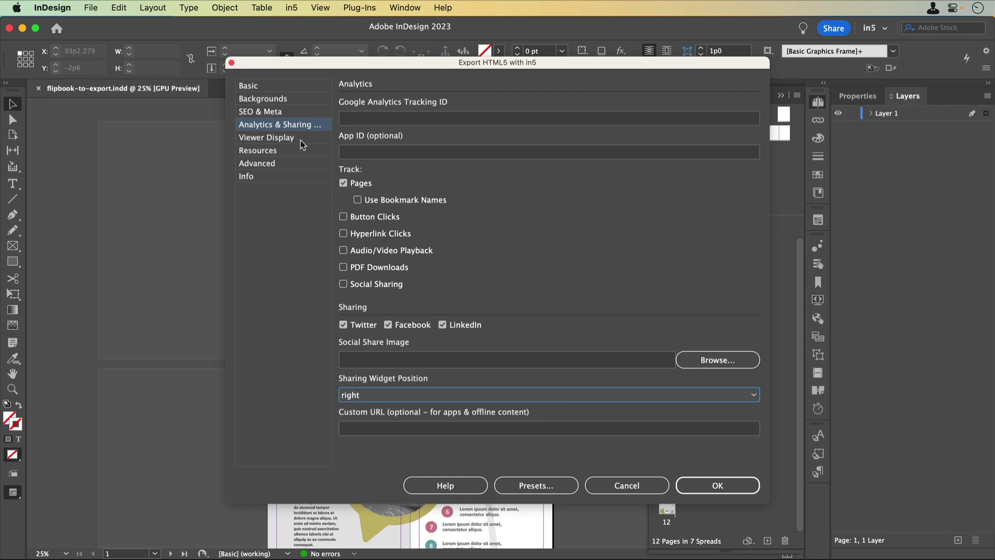
{"action": "left_click", "coordinate": [267, 137]}
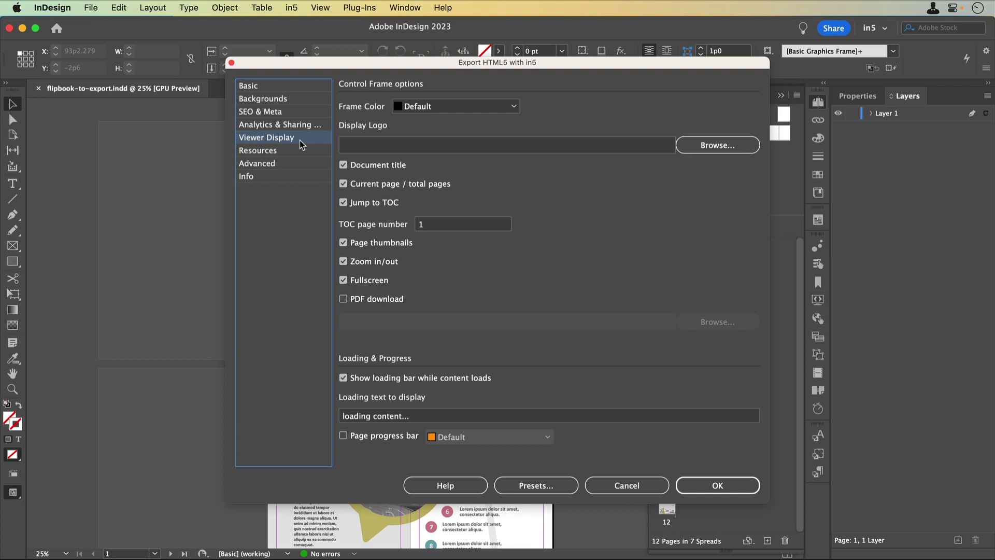
Show the Resources settings with empty CSS and JavaScript lists
{"action": "left_click", "coordinate": [298, 153]}
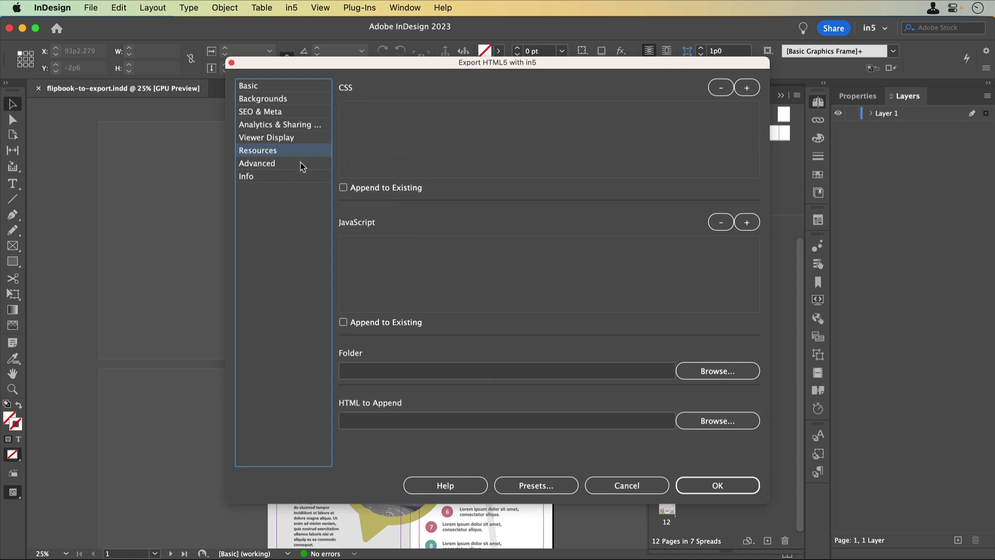
Review Advanced settings, keeping High Definition, Standard optimization, Best fit scaling and no cache
{"action": "left_click", "coordinate": [301, 167]}
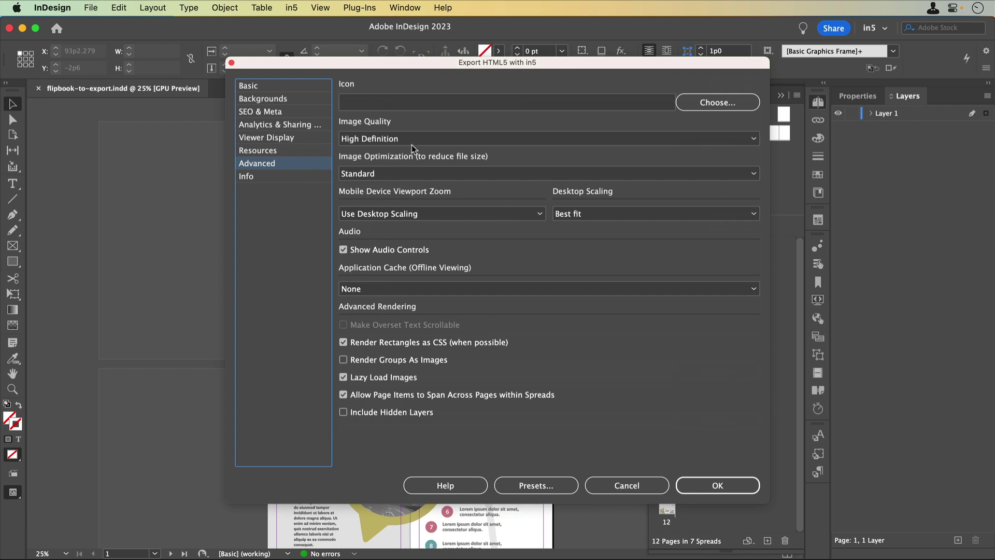
{"action": "left_click", "coordinate": [428, 143]}
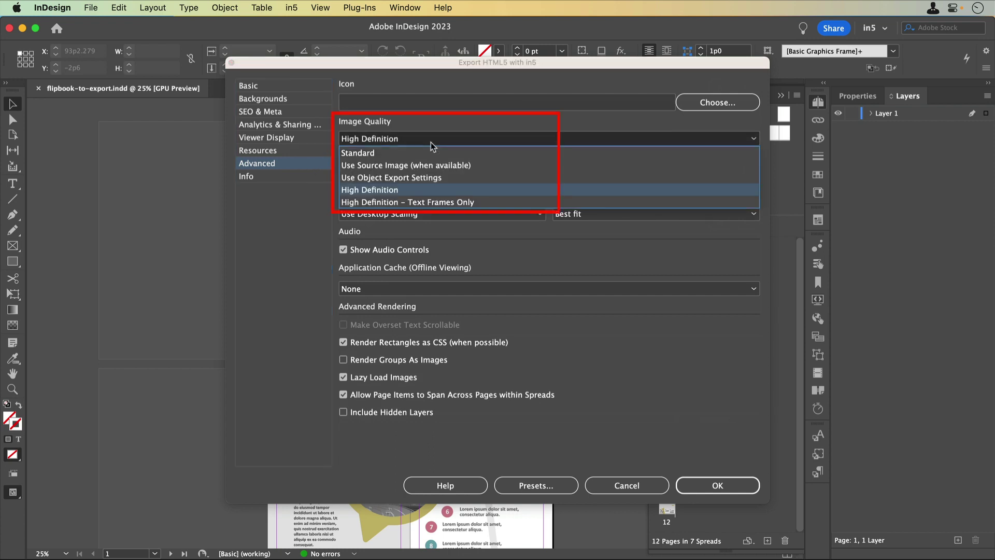
{"action": "left_click", "coordinate": [434, 134]}
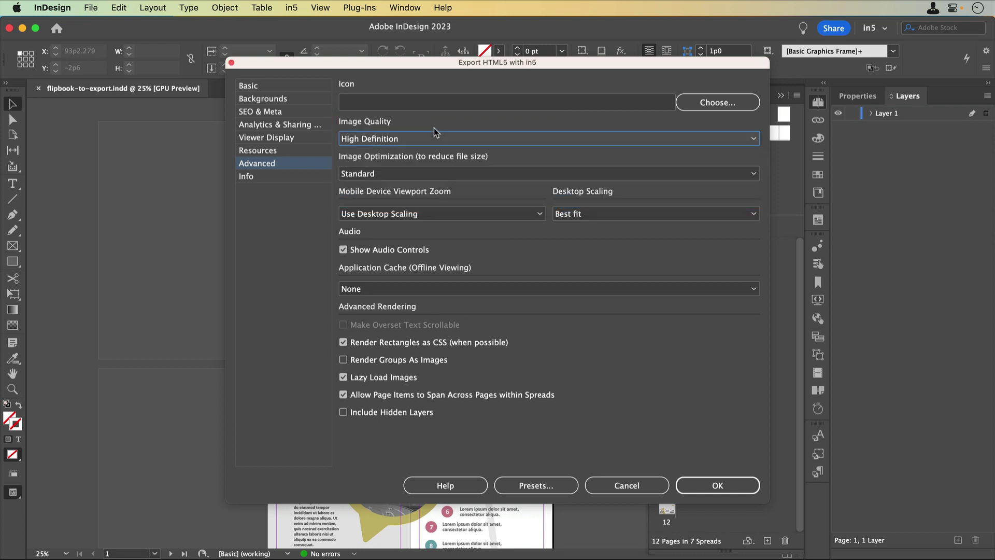
{"action": "left_click", "coordinate": [495, 174]}
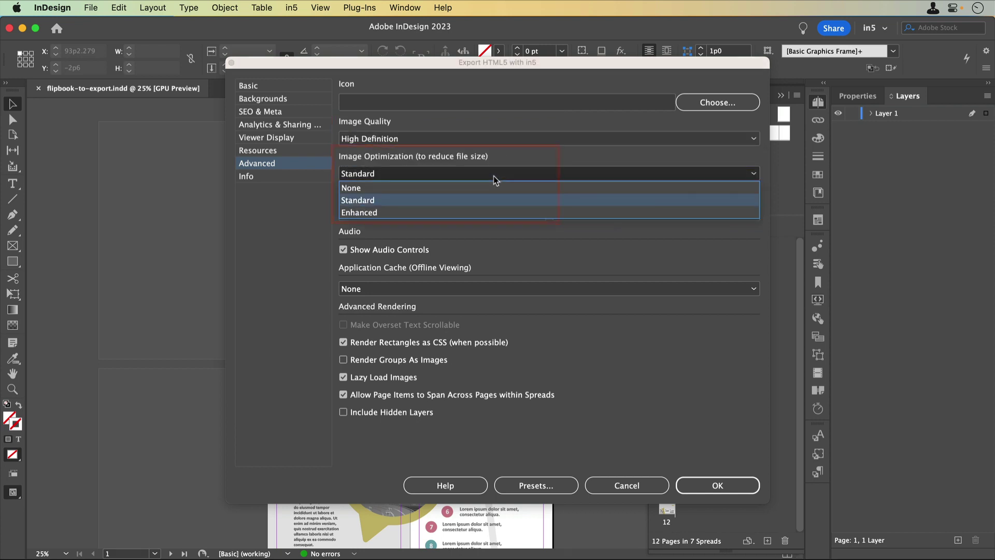
{"action": "left_click", "coordinate": [495, 174]}
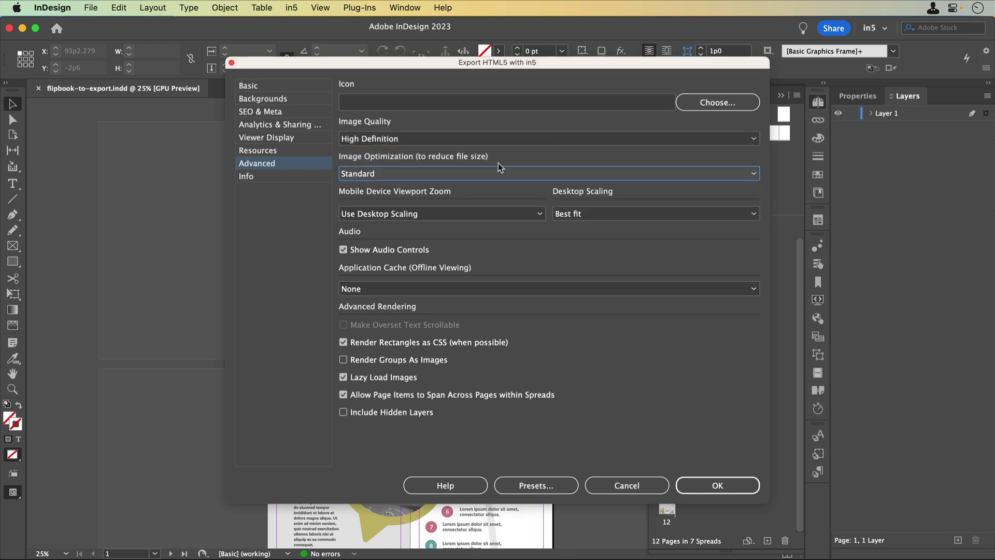
{"action": "left_click", "coordinate": [514, 217]}
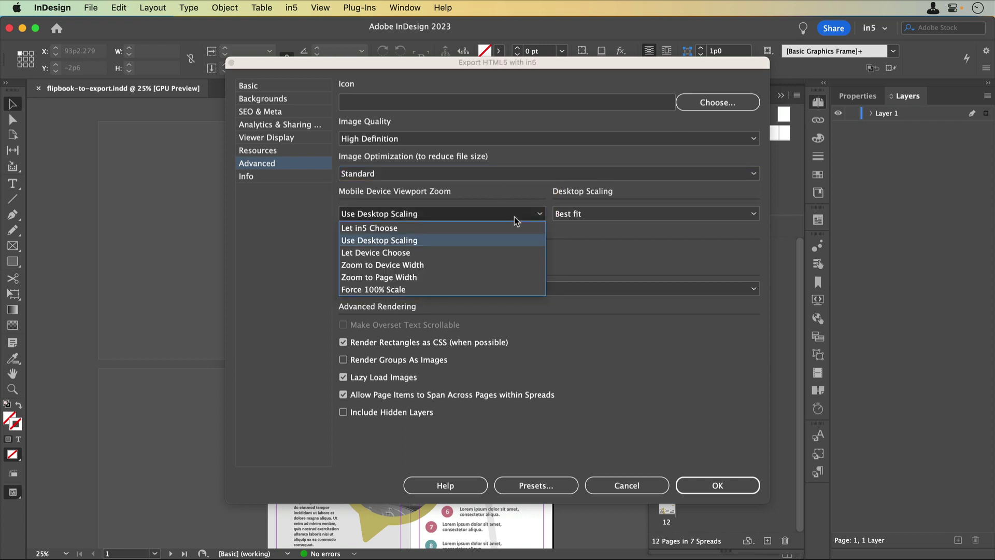
{"action": "left_click", "coordinate": [566, 216]}
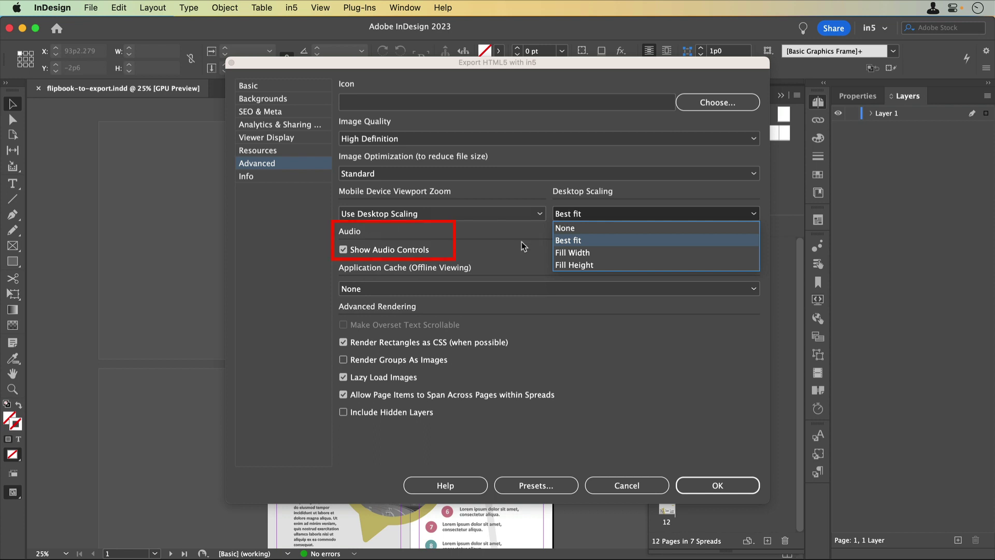
{"action": "left_click", "coordinate": [506, 277]}
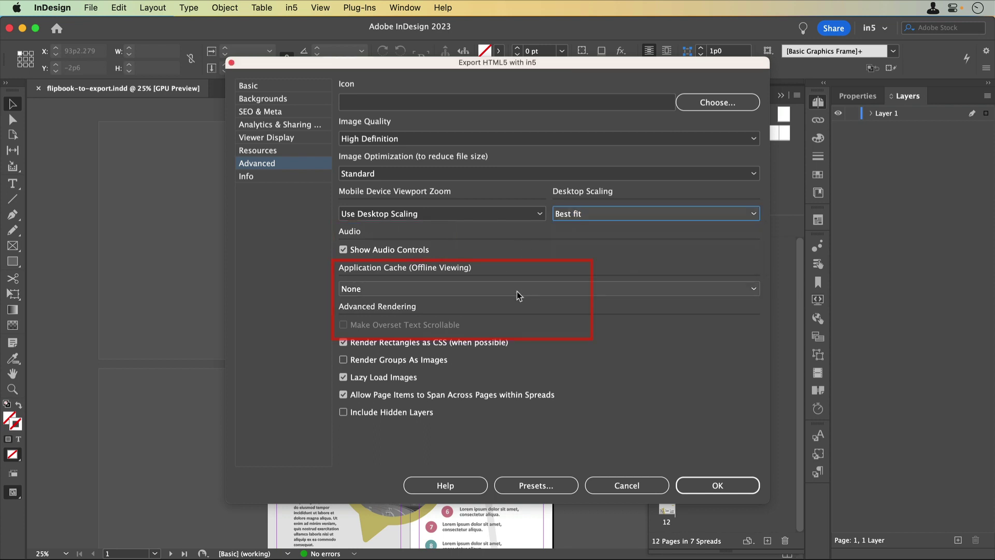
{"action": "left_click", "coordinate": [518, 288]}
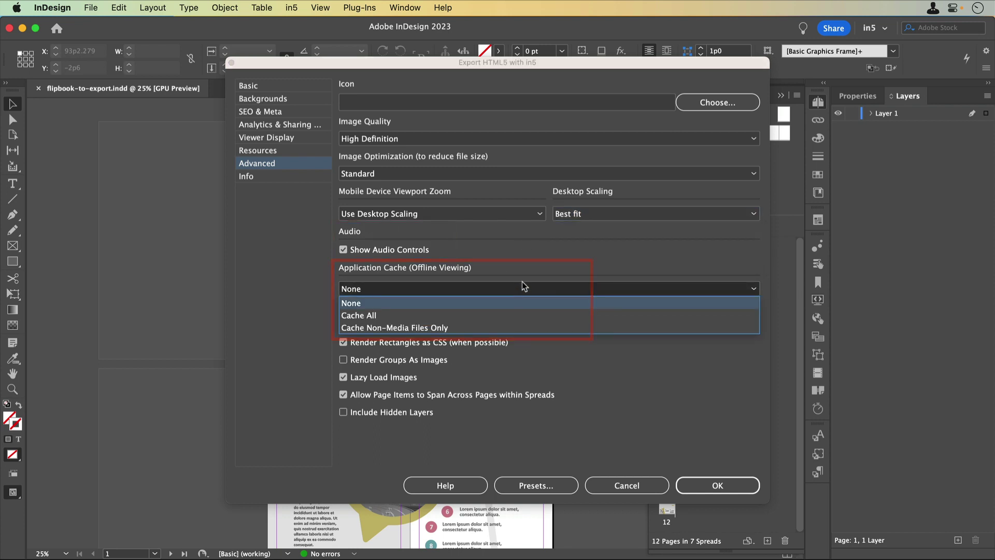
{"action": "left_click", "coordinate": [524, 276]}
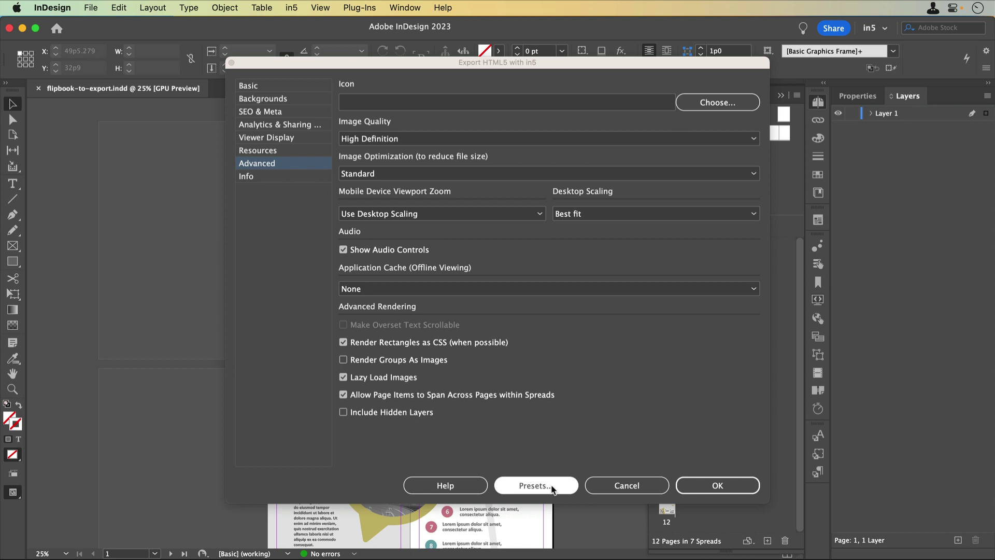
Review the saved in5 export presets, then close the Presets dialog
{"action": "left_click", "coordinate": [559, 489]}
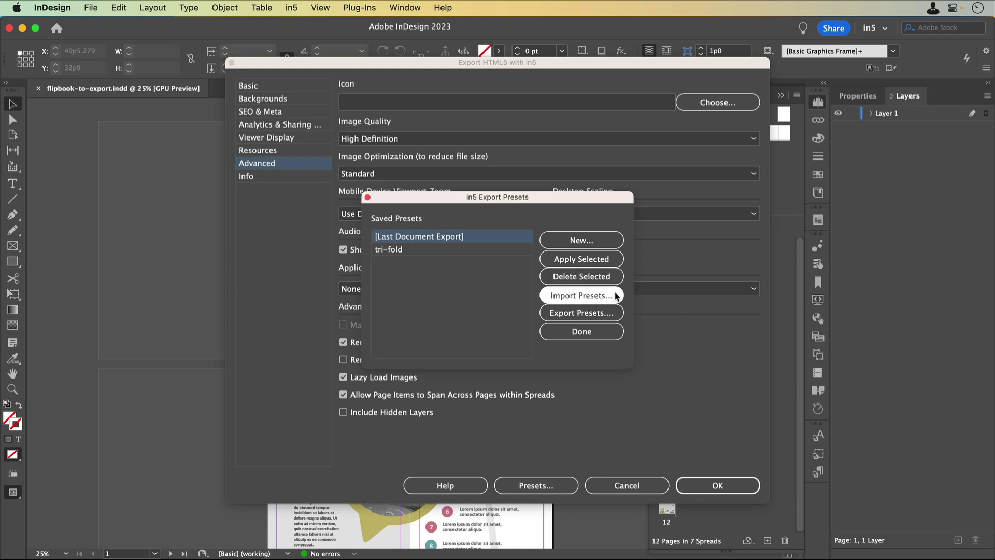
{"action": "left_click", "coordinate": [608, 332]}
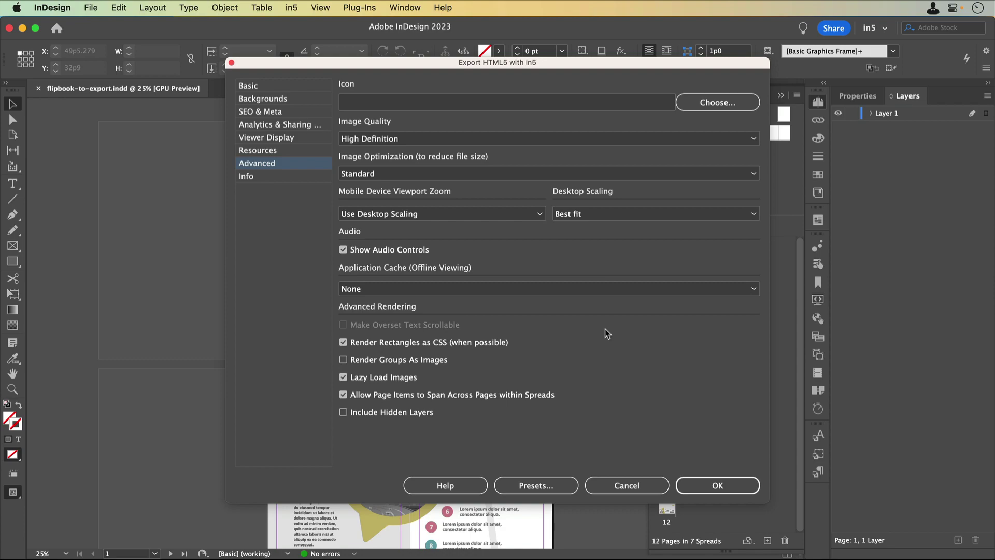
Open the in5 help PDF and jump to its Contents page via page thumbnails
{"action": "left_click", "coordinate": [471, 482]}
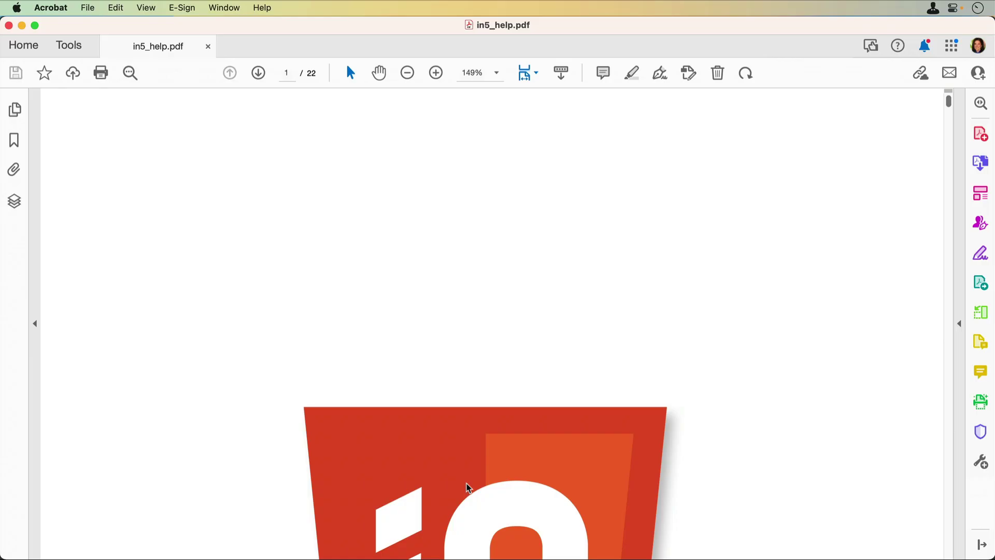
{"action": "scroll", "coordinate": [637, 370], "scroll_direction": "down", "scroll_amount": 10}
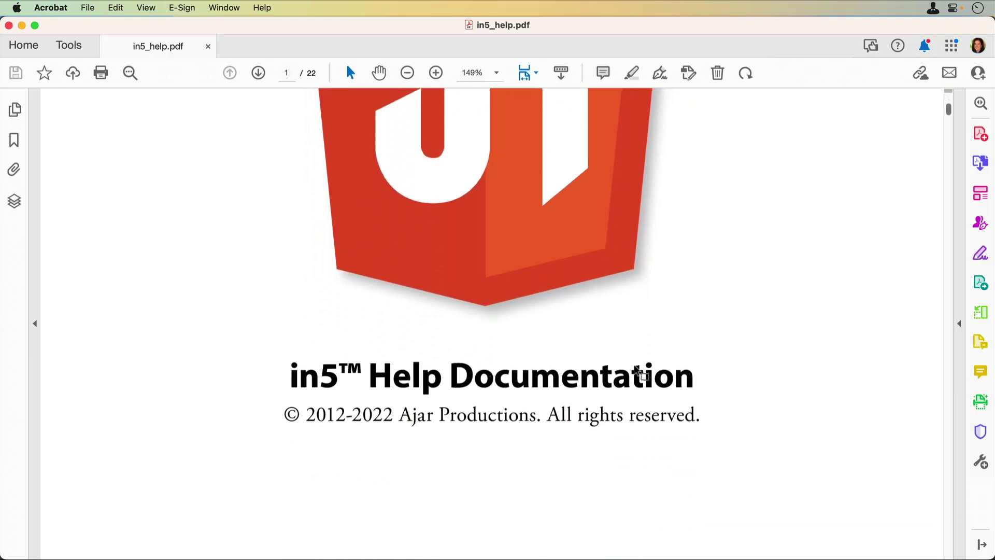
{"action": "left_click", "coordinate": [14, 109]}
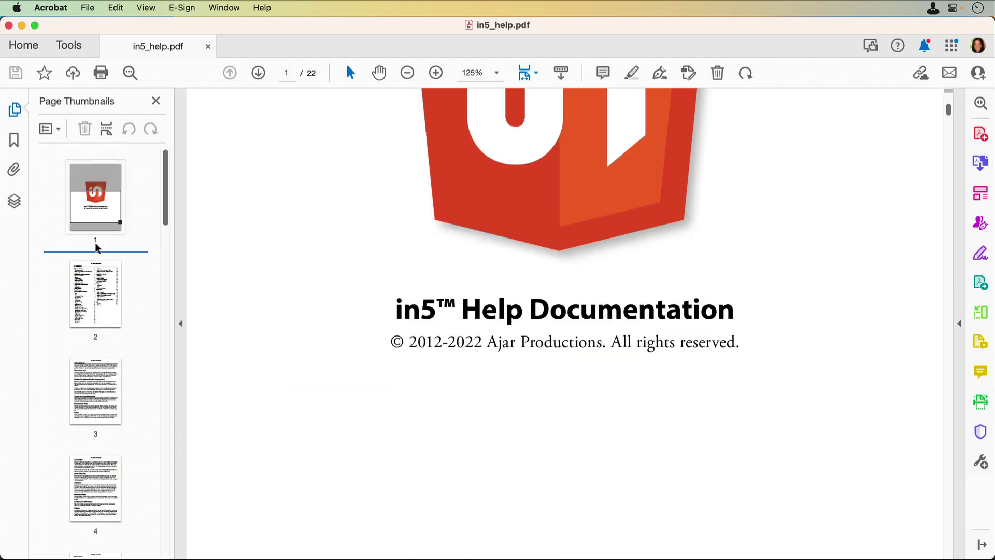
{"action": "left_click", "coordinate": [81, 278]}
{"action": "scroll", "coordinate": [422, 256], "scroll_direction": "down", "scroll_amount": 10}
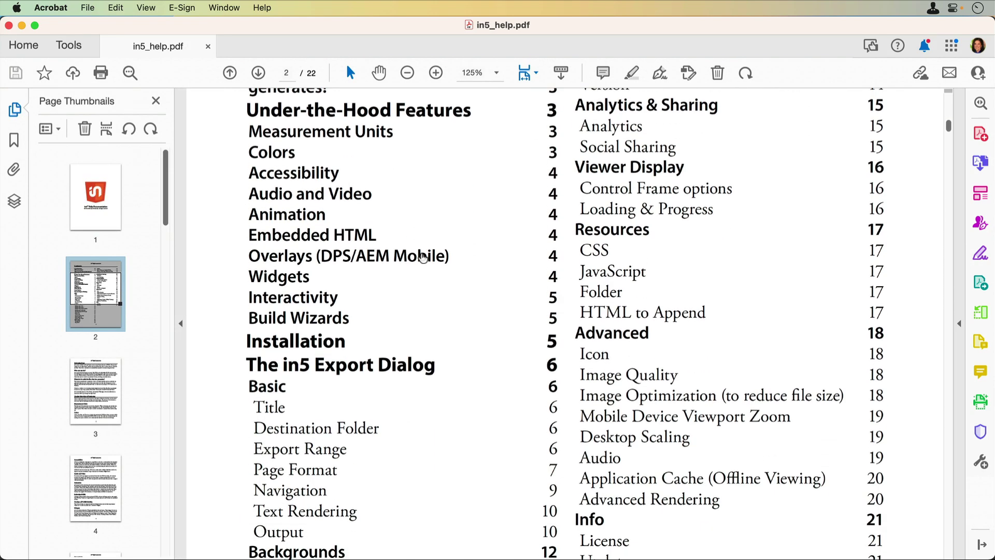
{"action": "scroll", "coordinate": [423, 257], "scroll_direction": "down", "scroll_amount": 1}
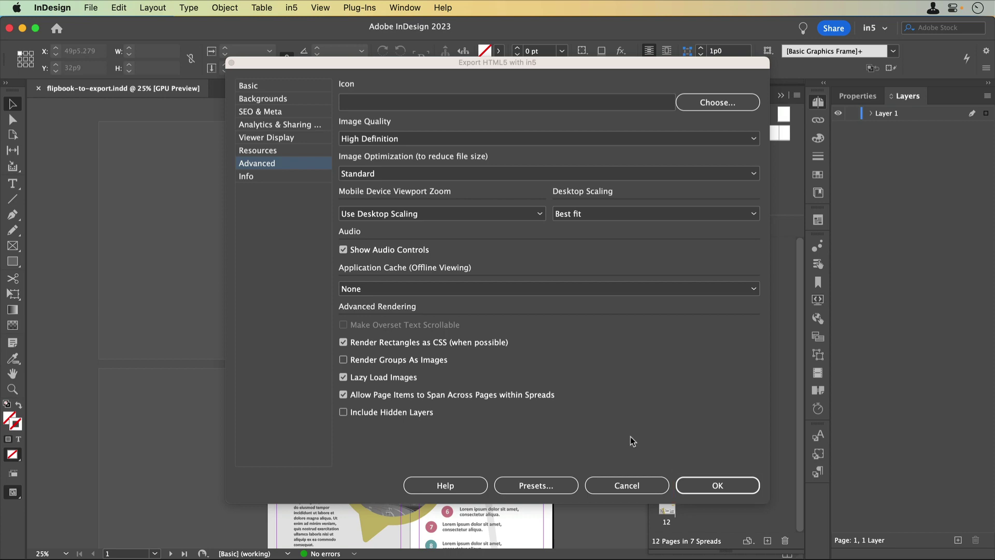
{"action": "key", "text": "Escape"}
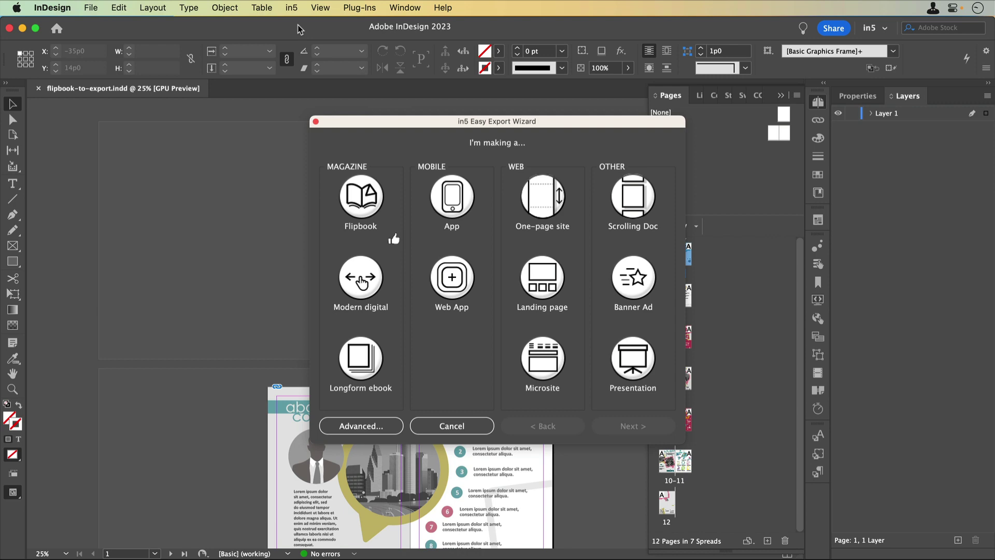
{"action": "left_click", "coordinate": [361, 277]}
{"action": "left_click", "coordinate": [486, 318]}
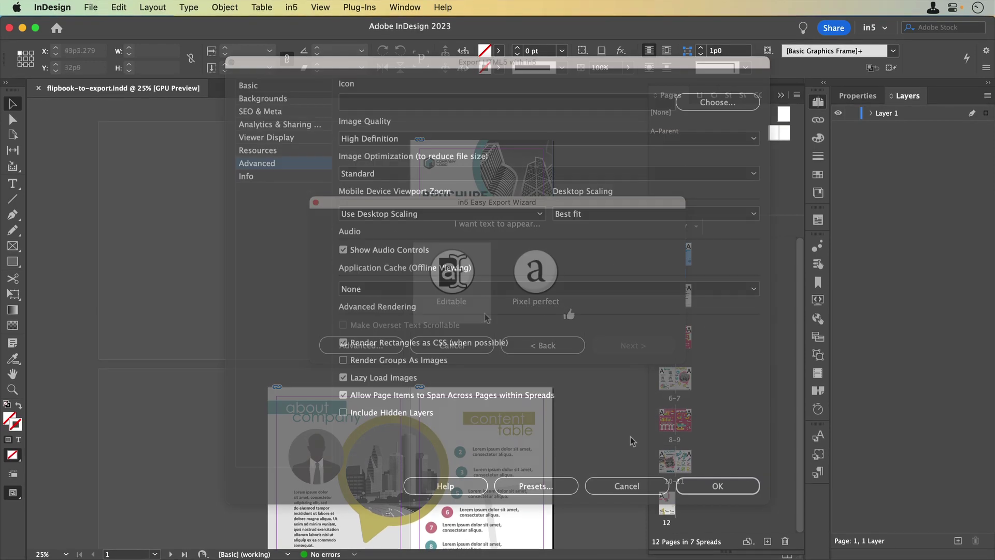